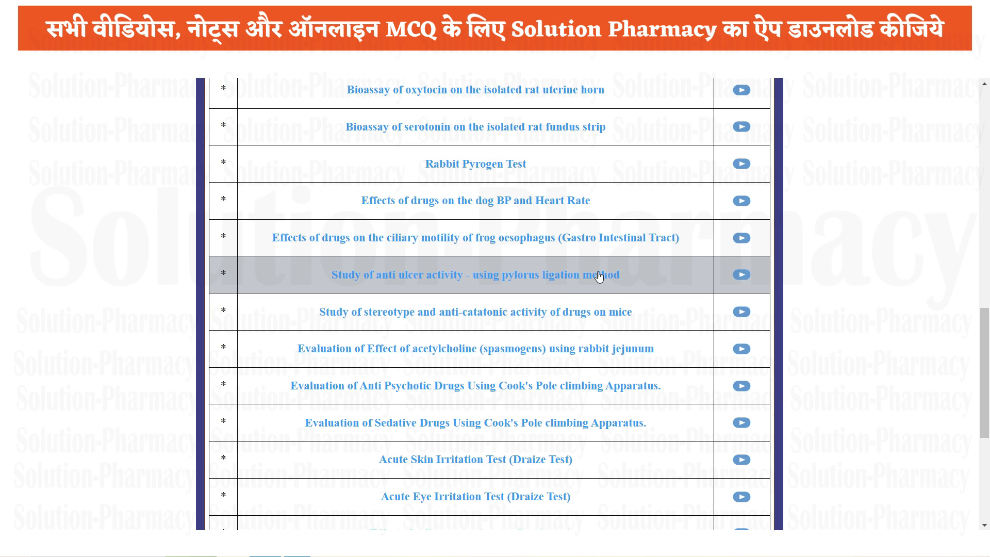
- Open the pylorus ligation anti-ulcer experiment's Virtual Practice and start it to reach the Principle page
left_click(497, 277)
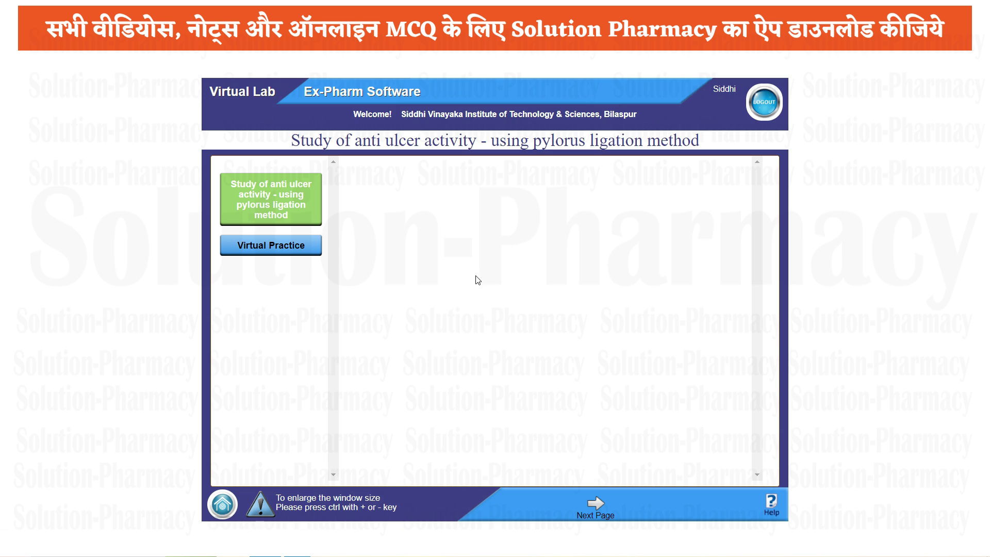
left_click(253, 249)
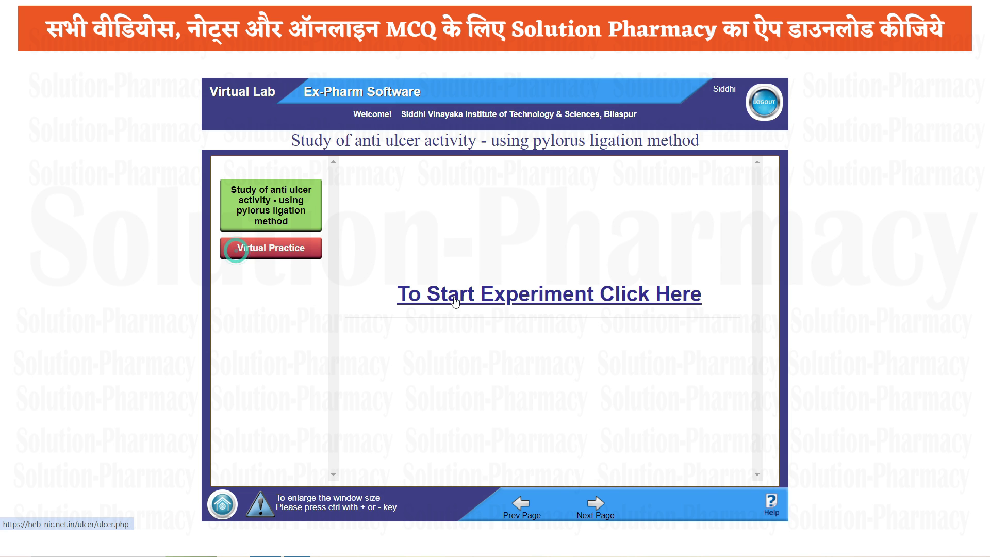
left_click(471, 303)
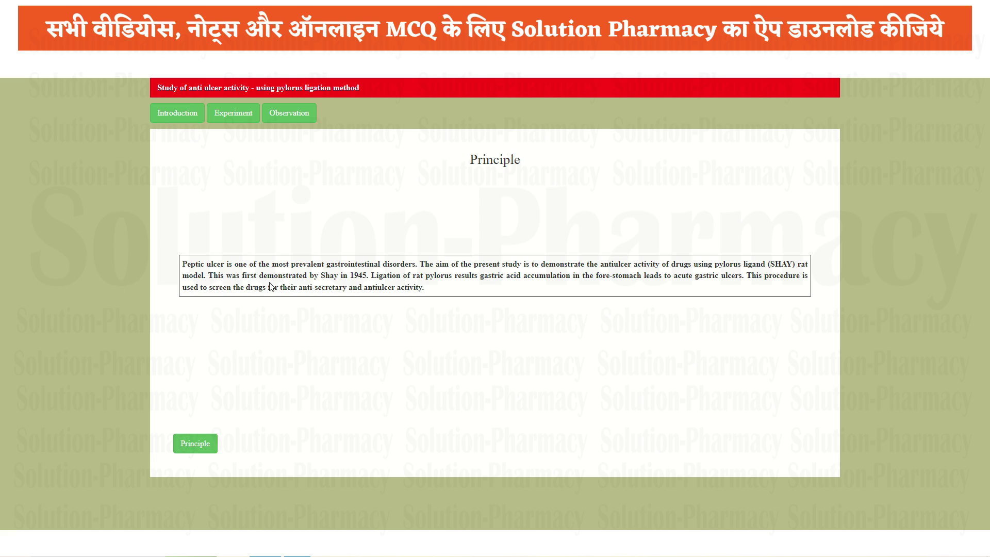
- Switch to the Experiment tab and close the Instructions popup
left_click(240, 118)
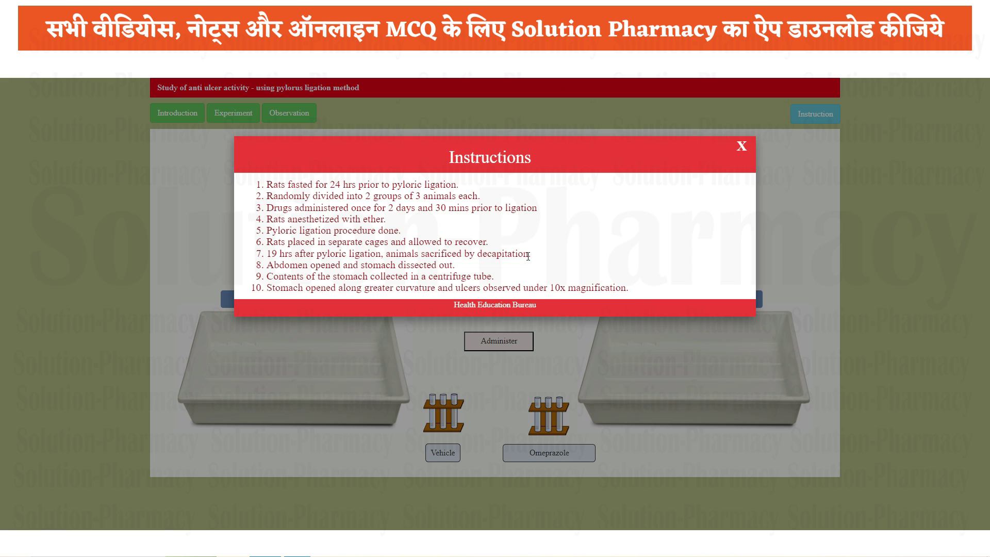
left_click(742, 147)
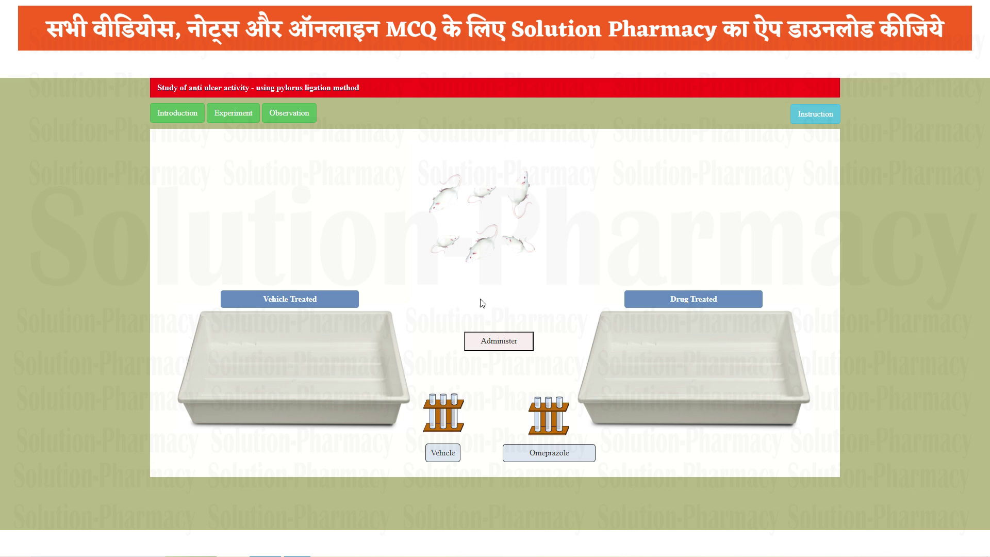
- Administer Vehicle and Omeprazole, watching the procedure video at 2x speed in fullscreen
left_click(499, 342)
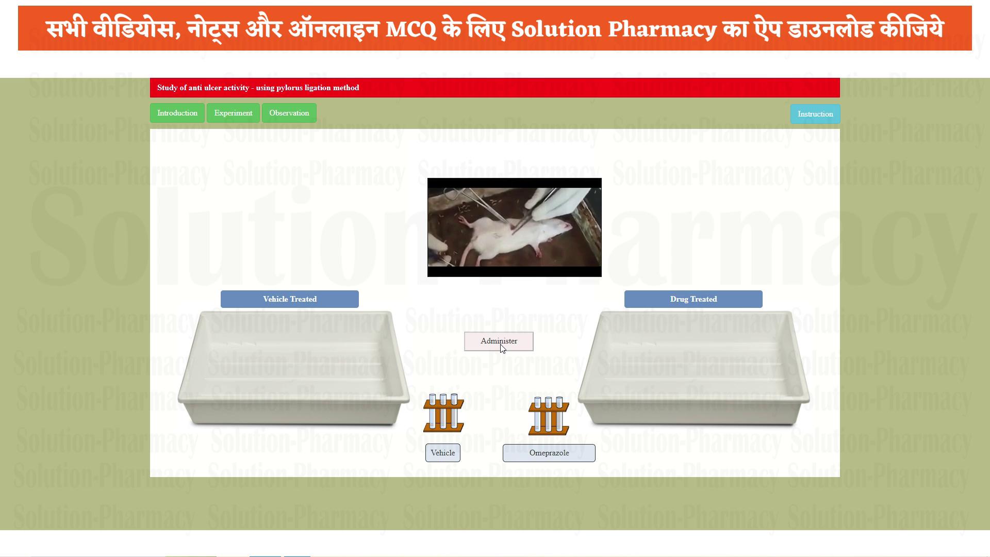
mouse_move(614, 274)
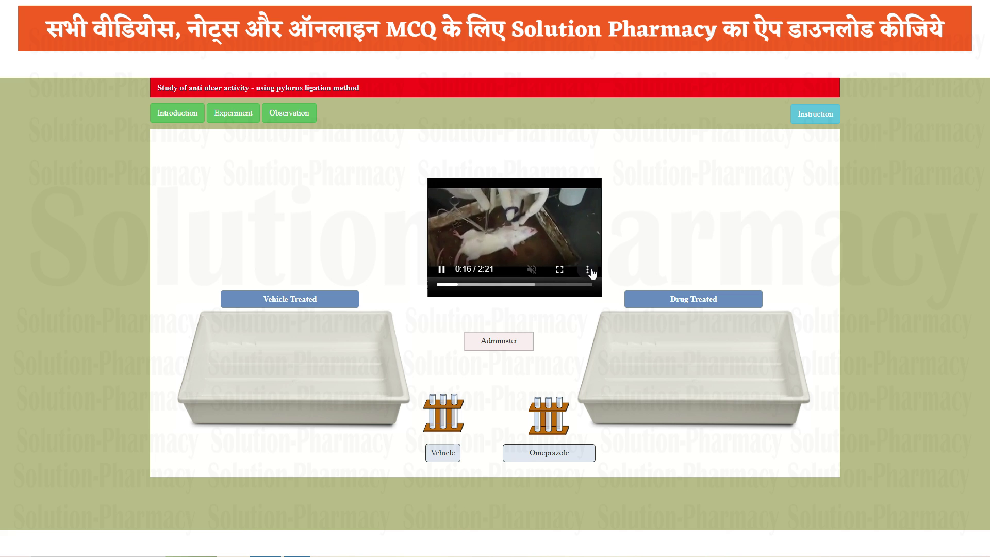
left_click(587, 270)
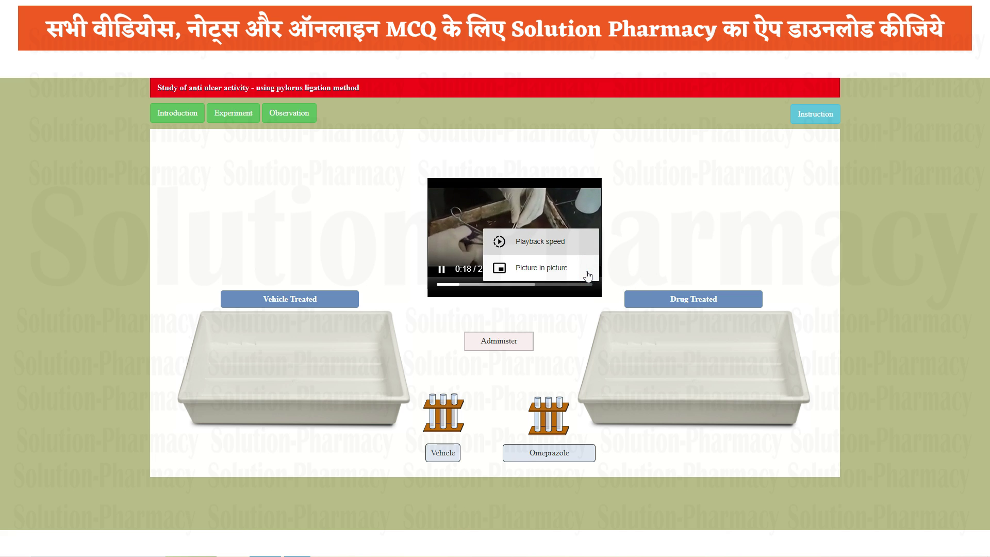
left_click(542, 241)
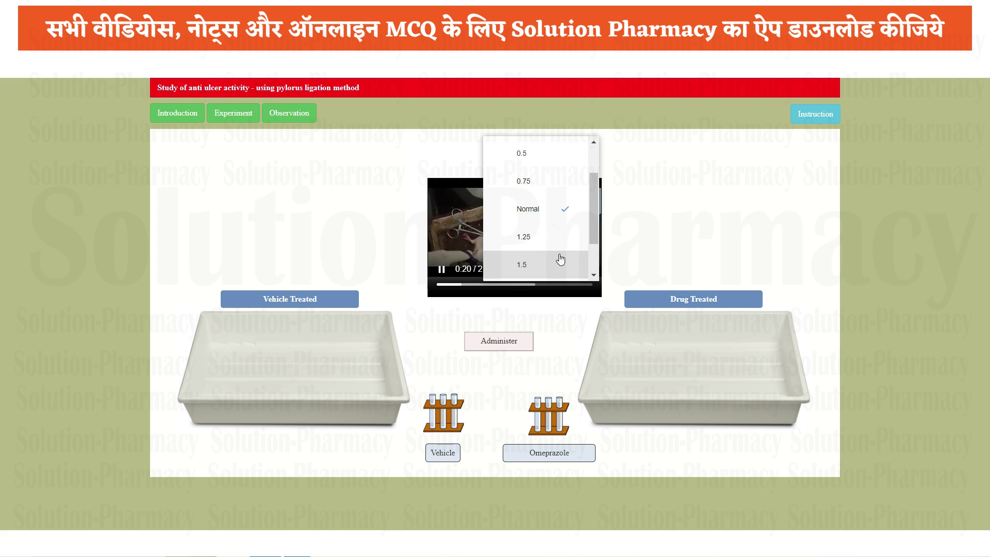
scroll(560, 261, "down", 1)
left_click(559, 264)
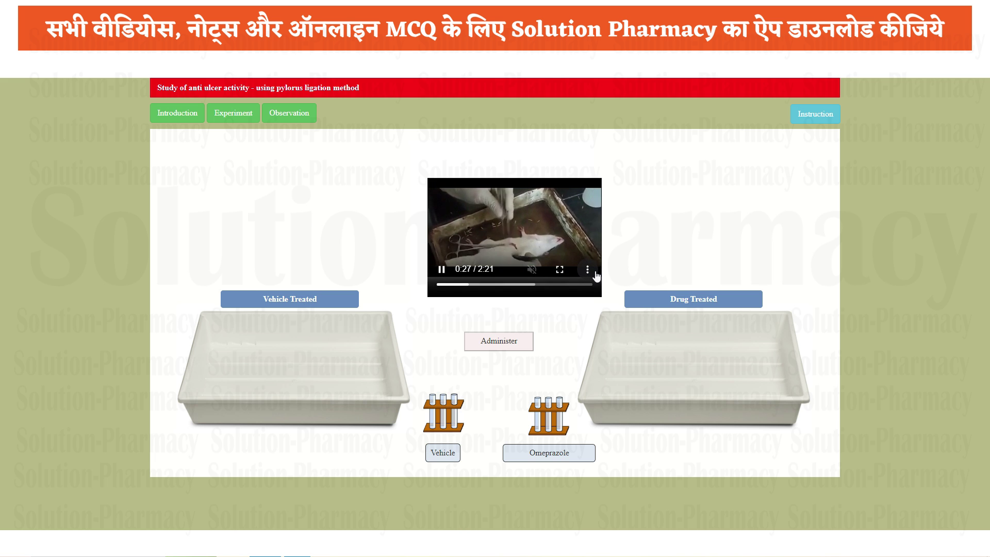
left_click(559, 269)
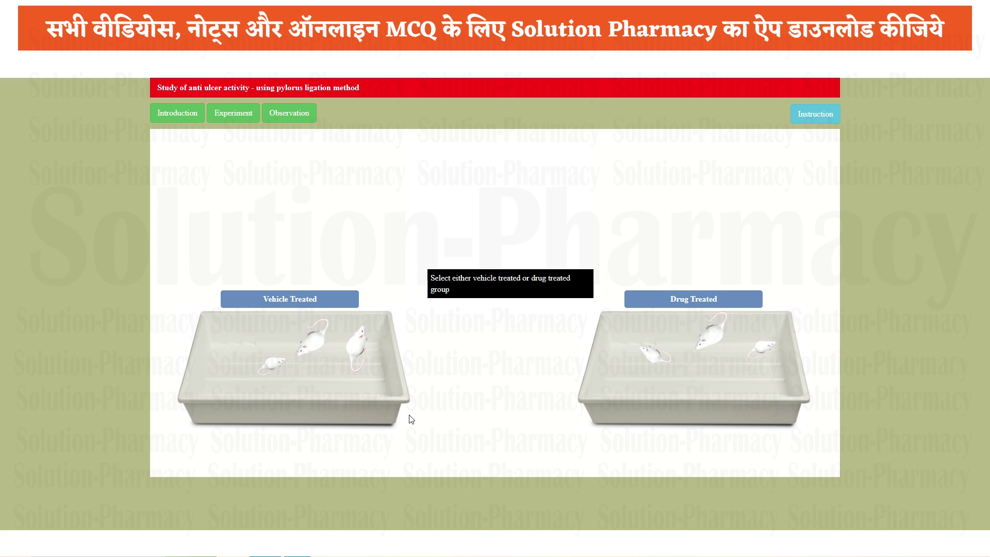
- Dissect the first vehicle-treated rat at faster playback and enter ulcer count 2 for Mouse No.1
left_click(312, 343)
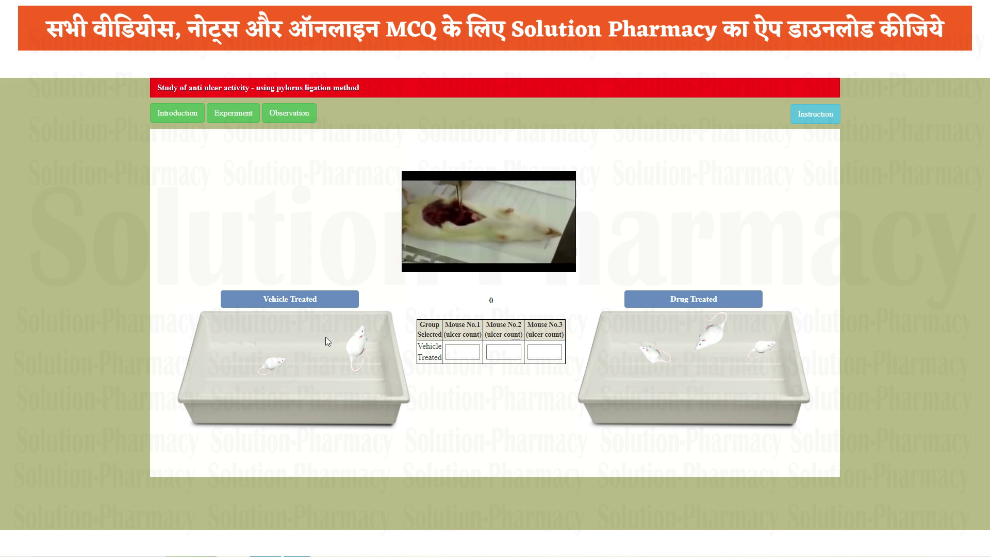
mouse_move(493, 216)
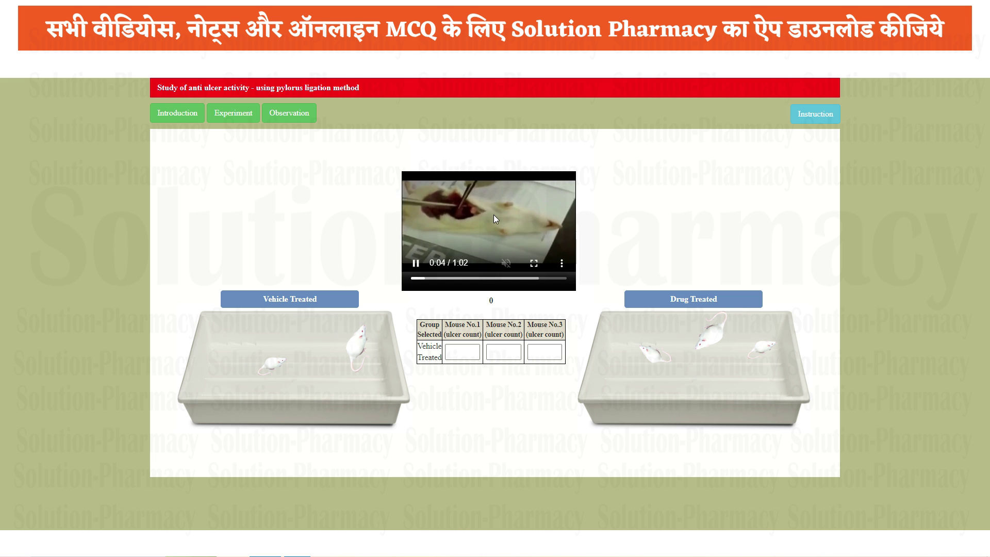
left_click(561, 266)
left_click(516, 235)
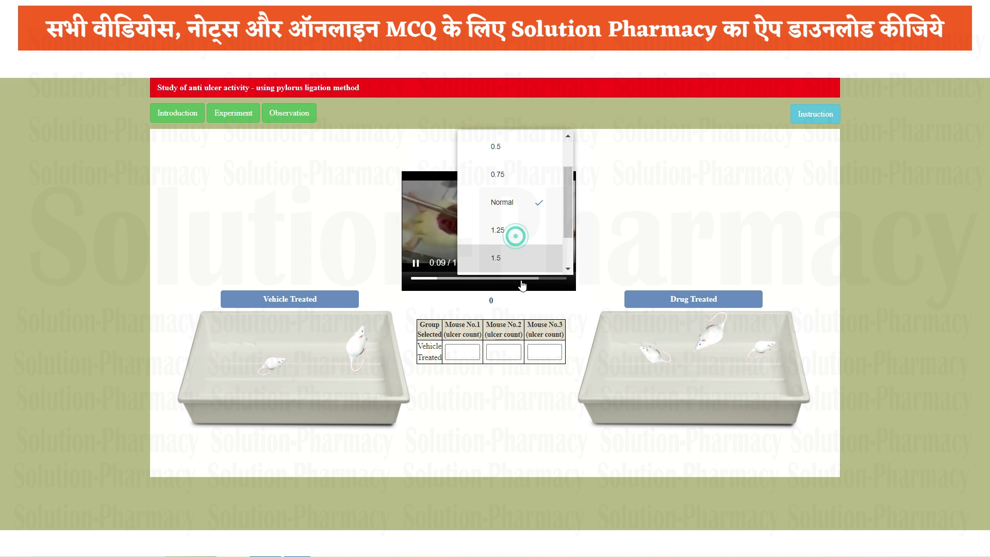
scroll(503, 257, "down", 2)
left_click(504, 259)
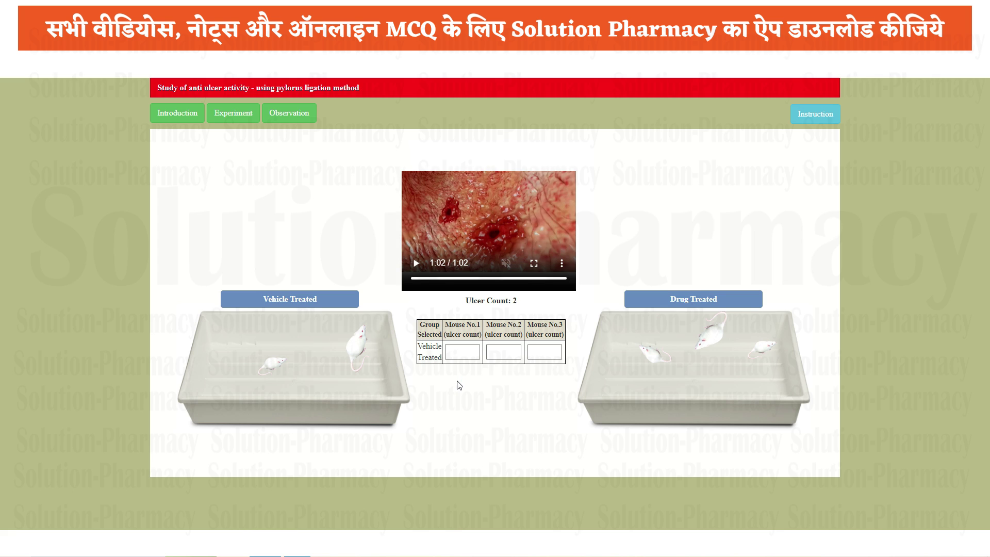
left_click(460, 352)
type("2")
- Dissect the second and third vehicle-treated rats and enter ulcer counts 3 and 2
left_click(355, 349)
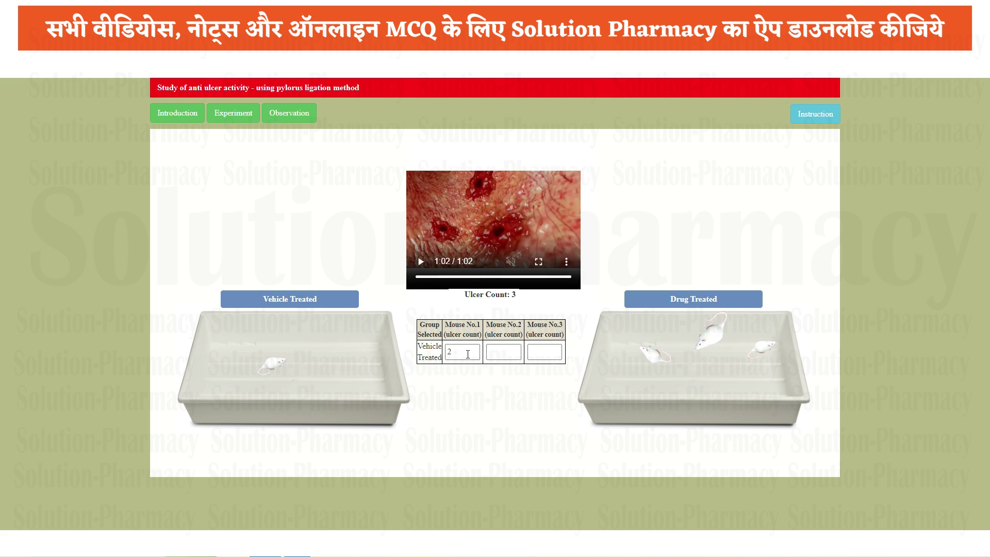
left_click(496, 353)
left_click(502, 352)
type("3")
left_click(273, 366)
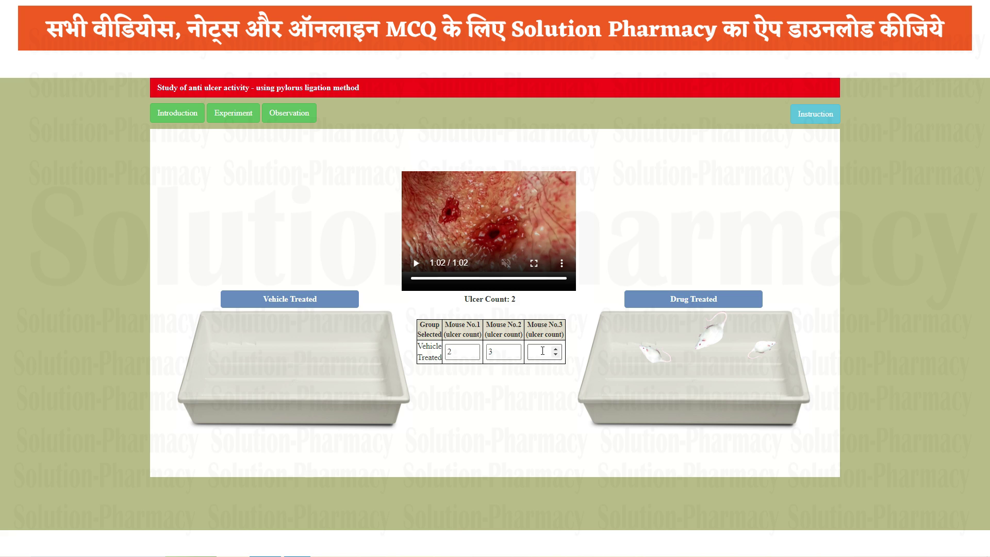
left_click(542, 350)
type("2")
left_click(503, 421)
- Dissect the first two drug-treated rats, playing the second at 2x, and enter their ulcer counts
left_click(653, 361)
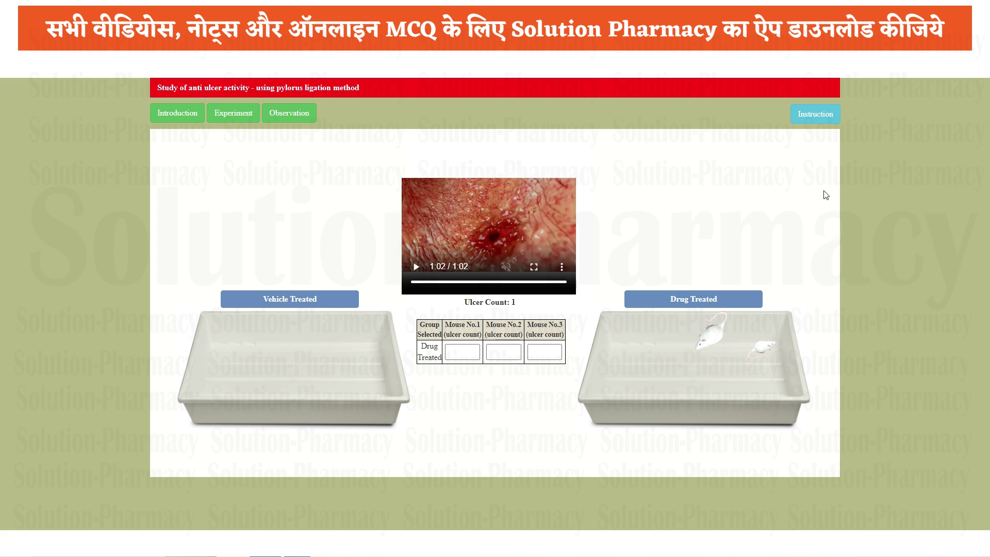
left_click(455, 351)
left_click(711, 340)
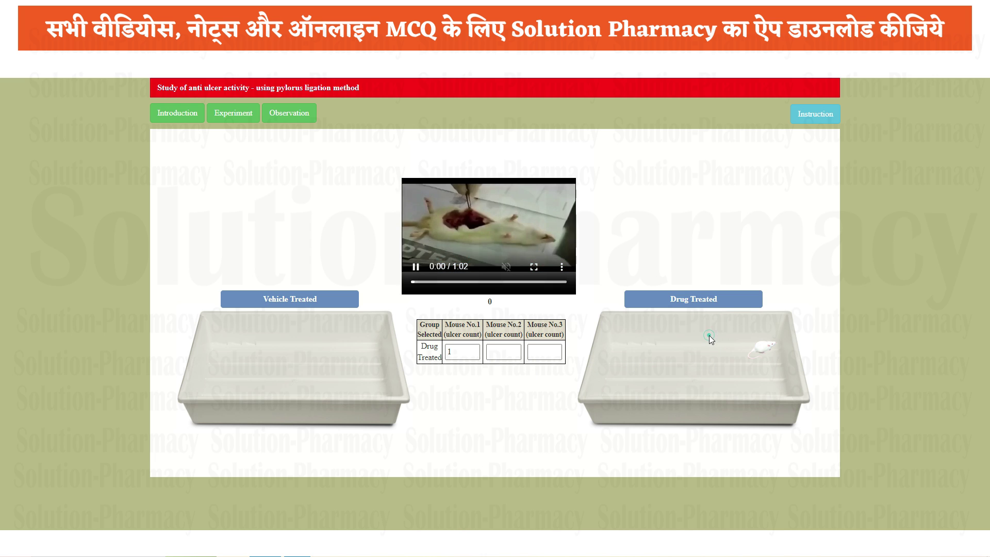
left_click(560, 266)
left_click(550, 240)
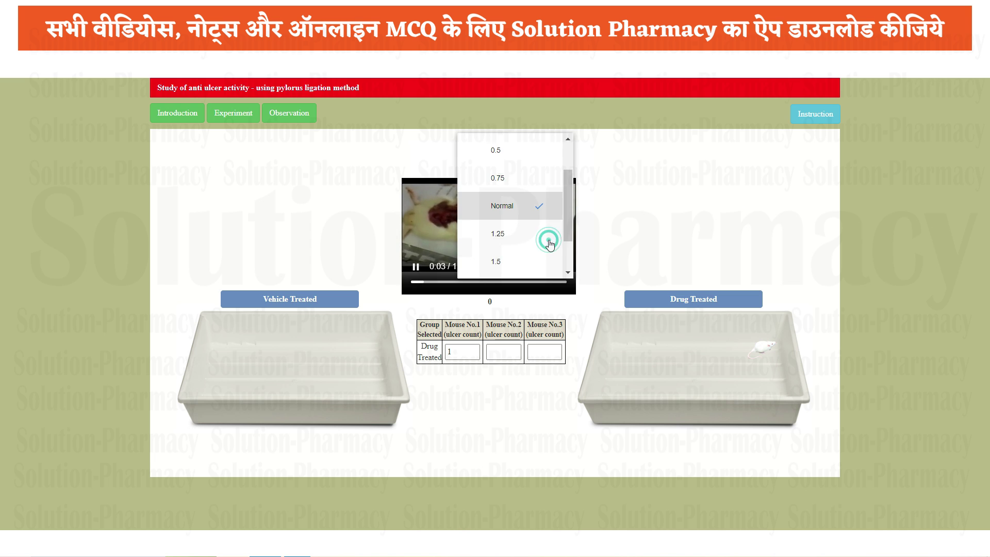
scroll(548, 239, "down", 2)
left_click(525, 266)
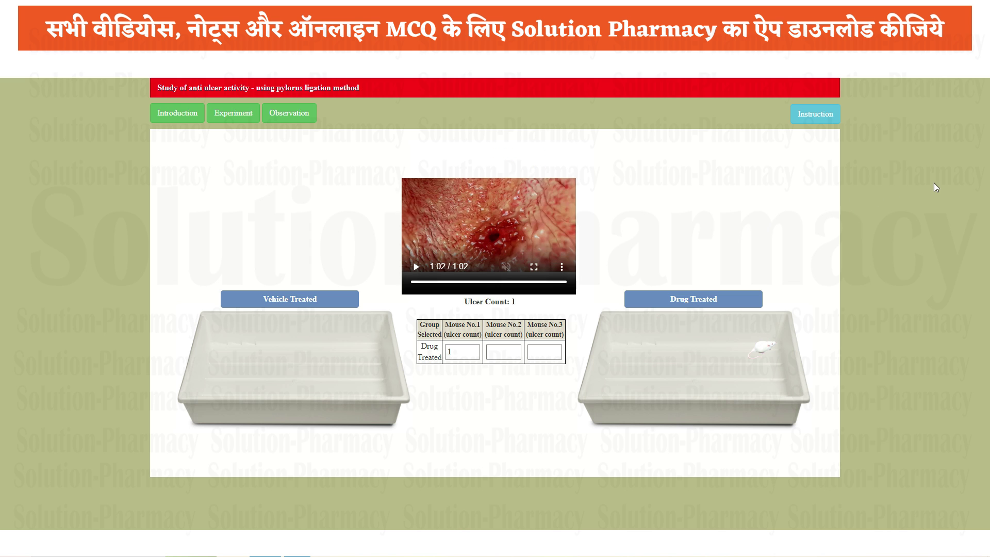
left_click(499, 353)
- Record ulcer count 1 for the third drug-treated rat and show the Observation table with averages
left_click(760, 350)
left_click(542, 348)
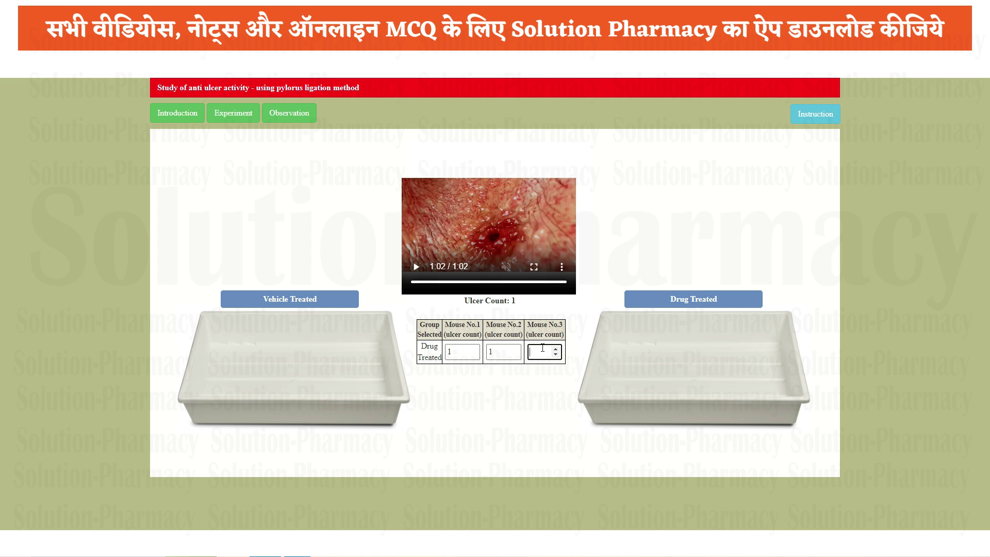
type("1")
left_click(300, 117)
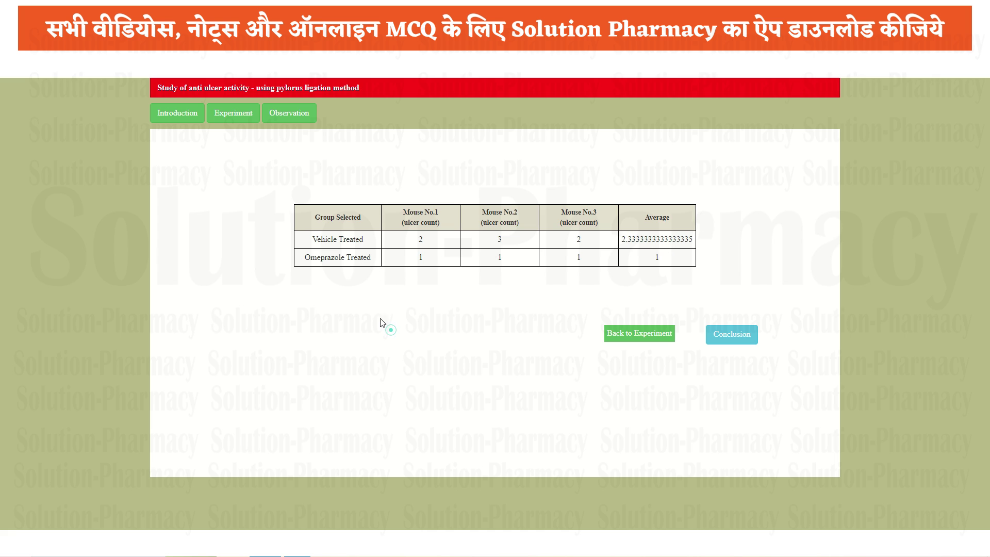
- Show the Conclusion popup stating vehicle rats had more ulcers, reflecting omeprazole's antiulcer activity
left_click(389, 329)
left_click(733, 336)
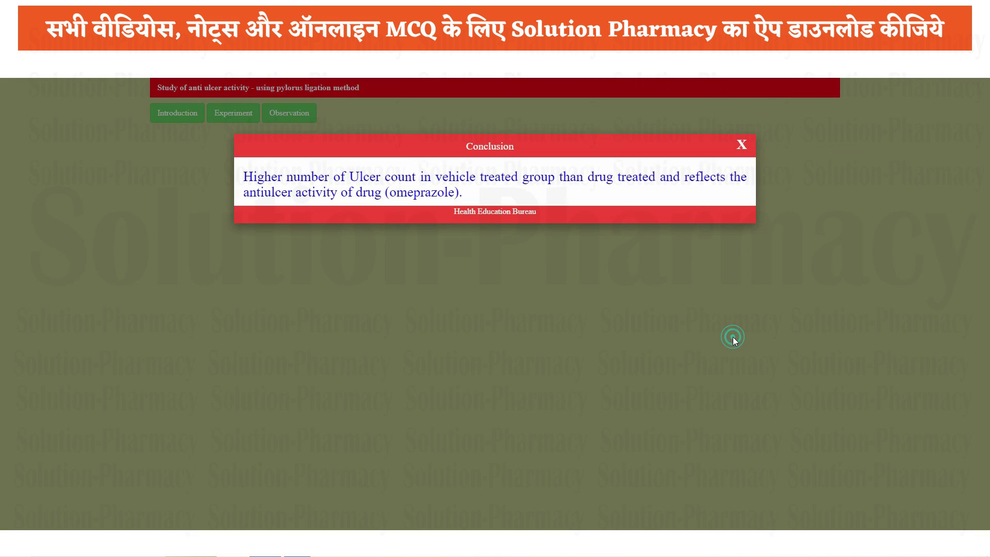